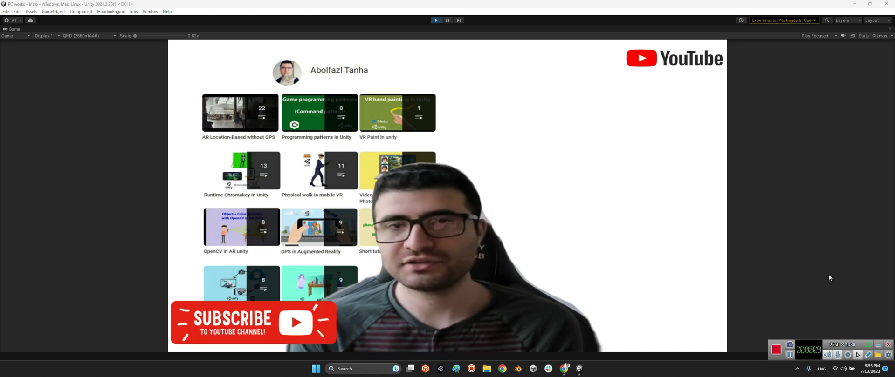
Stop the running intro game in Unity and switch to the DTerrain GitHub page in Chrome.
click(436, 20)
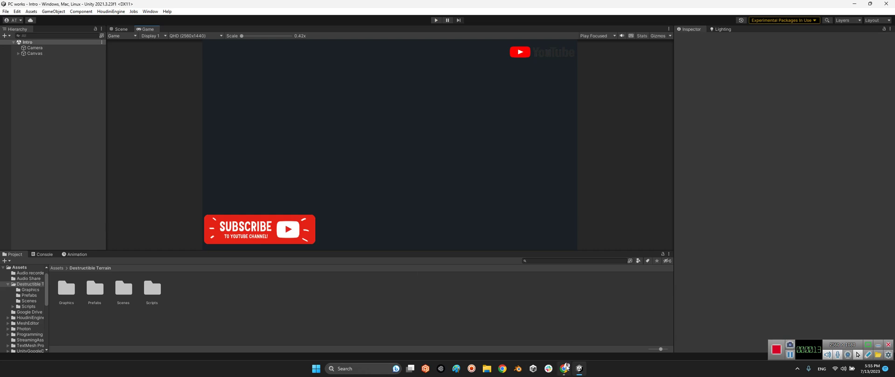
click(565, 368)
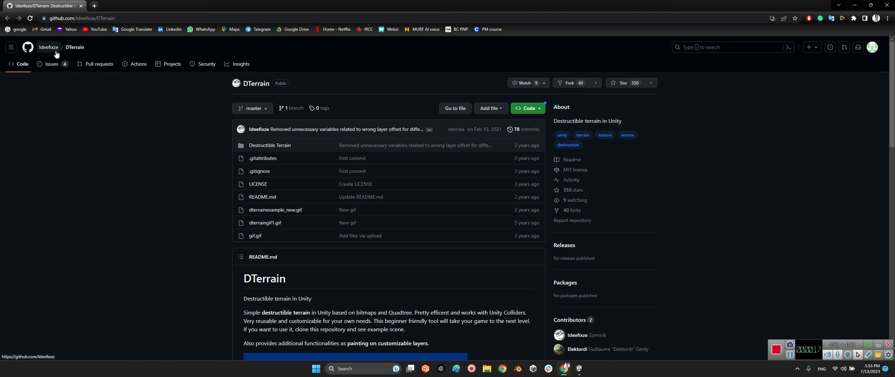
Select the repository's web address and view the green Code clone and download options.
mouse_move(41, 49)
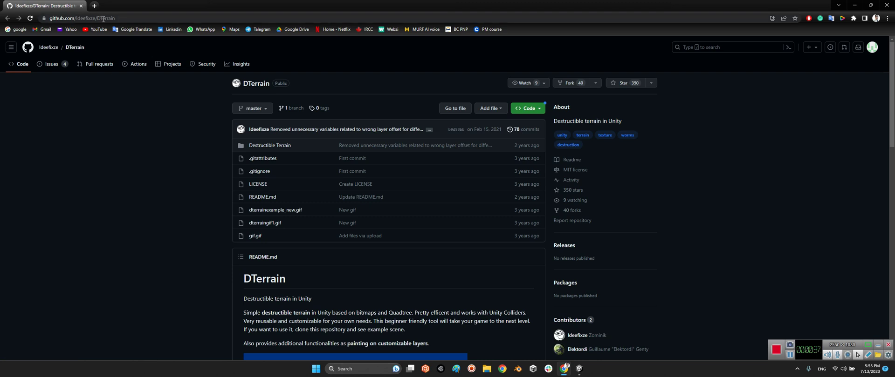
click(78, 18)
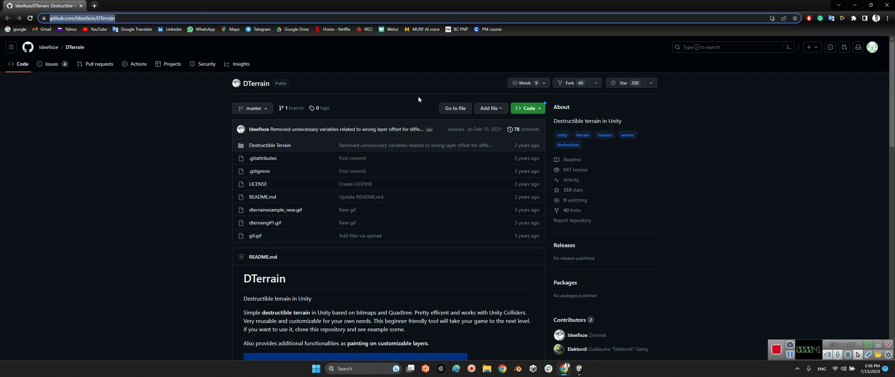
click(531, 111)
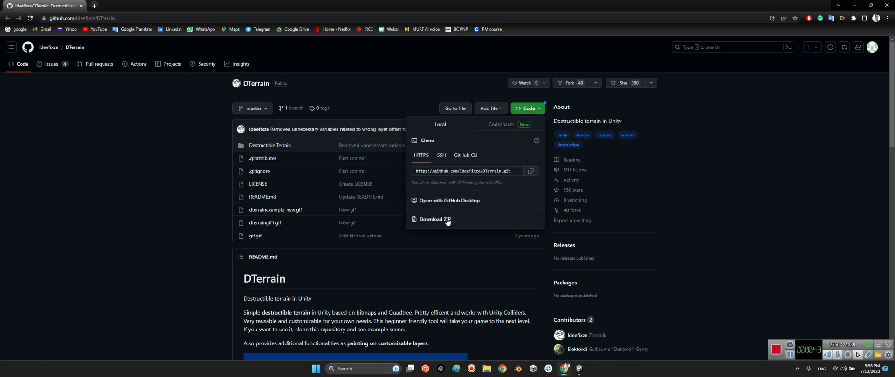
Browse the Destructible Terrain folder, return to the DTerrain root, and go back to Unity.
click(355, 92)
click(259, 145)
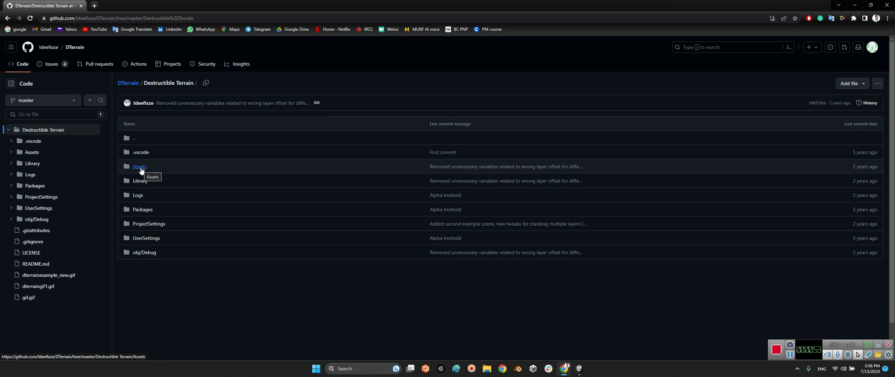
click(128, 82)
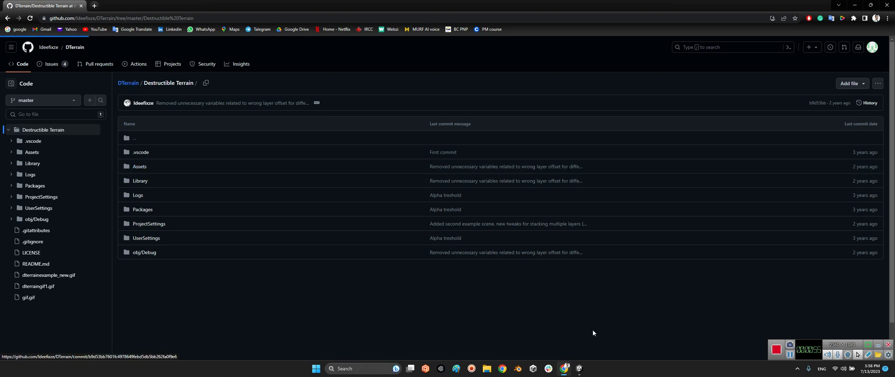
click(580, 371)
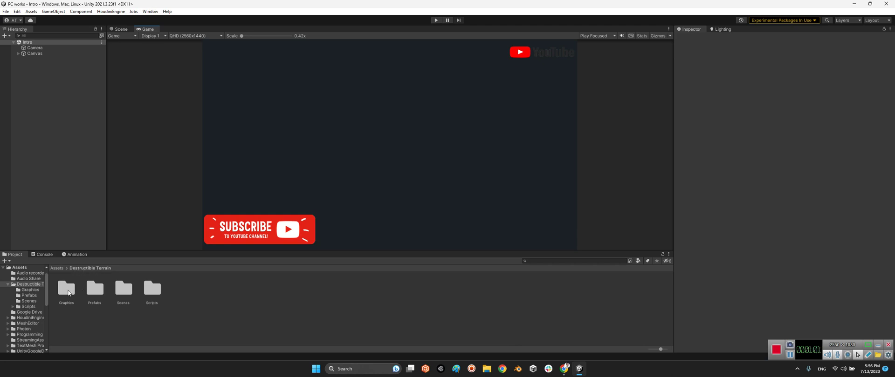
Open SampleScene1CollisionsAndOutline from the Scenes folder and start it in Play mode.
double_click(120, 291)
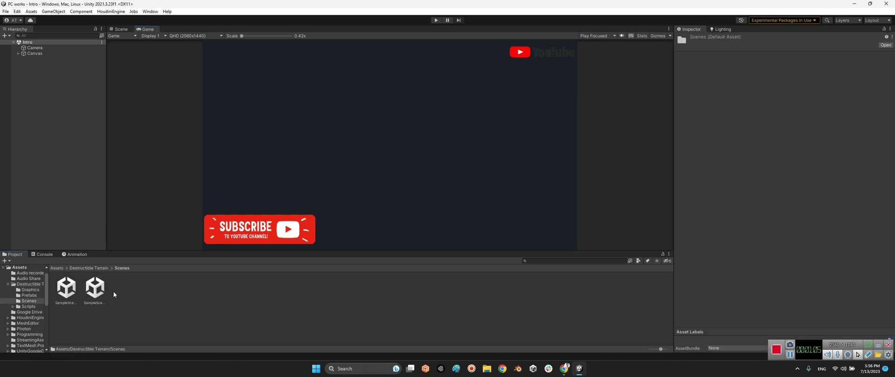
click(65, 289)
double_click(64, 290)
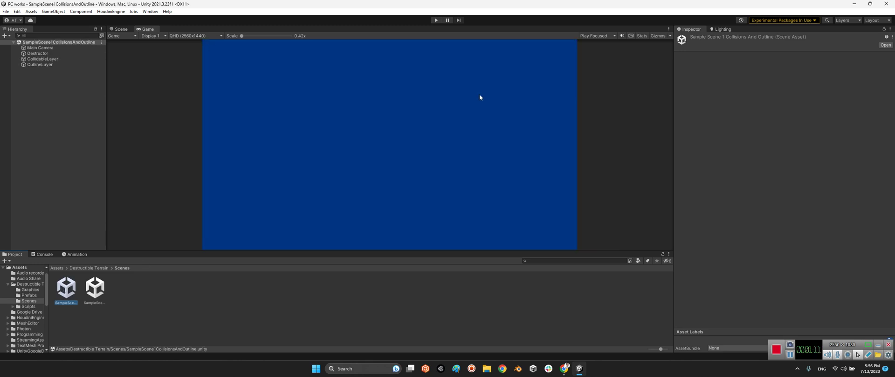
click(436, 20)
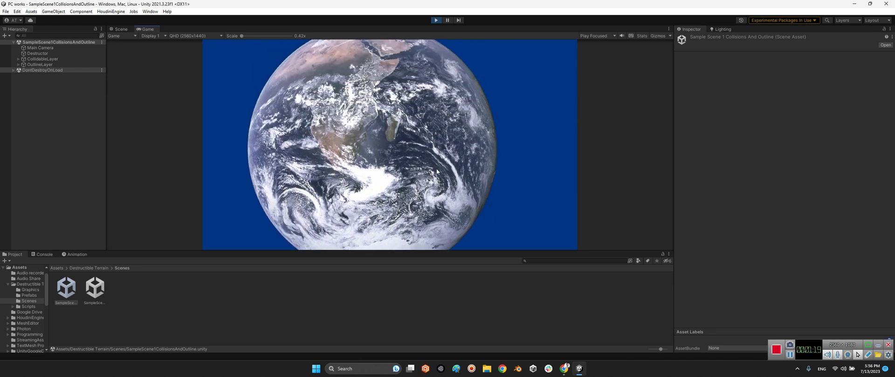
Look at the Earth in the Scene view, then carve a first channel leftward and down through it.
click(121, 29)
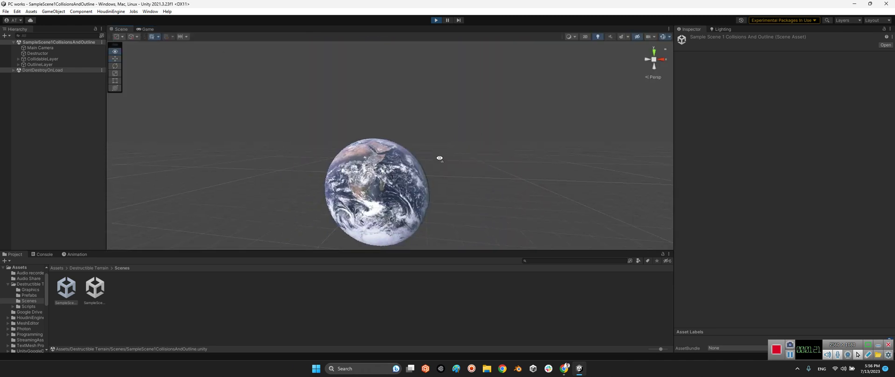
alt+drag(440, 157, 508, 152)
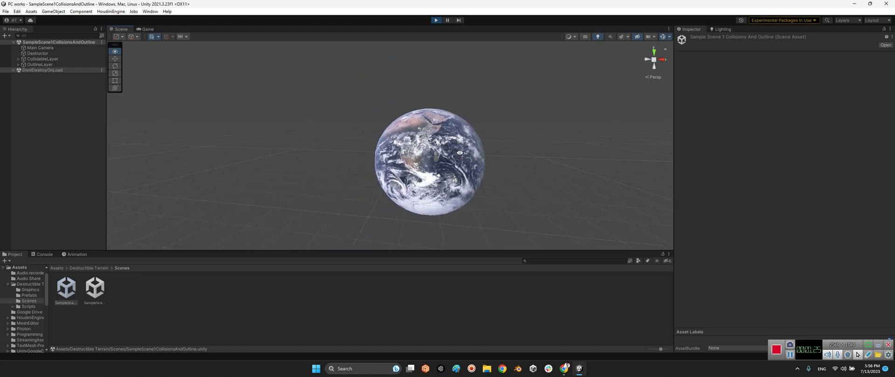
scroll(508, 152, up, 3)
click(149, 30)
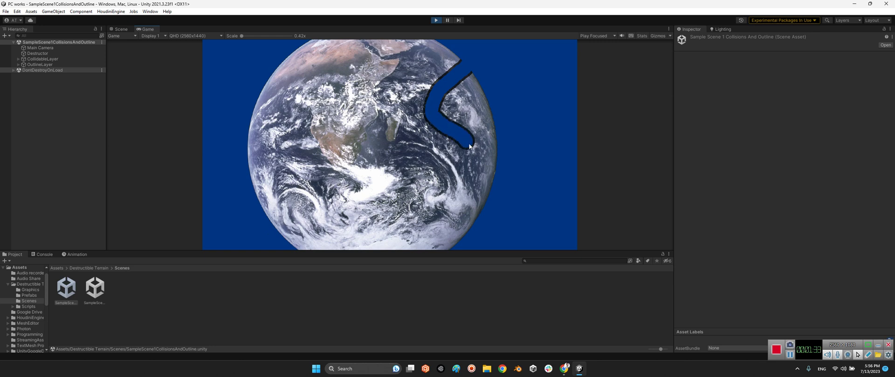
mouse_move(449, 179)
mouse_down()
mouse_move(406, 175)
mouse_move(355, 204)
mouse_up()
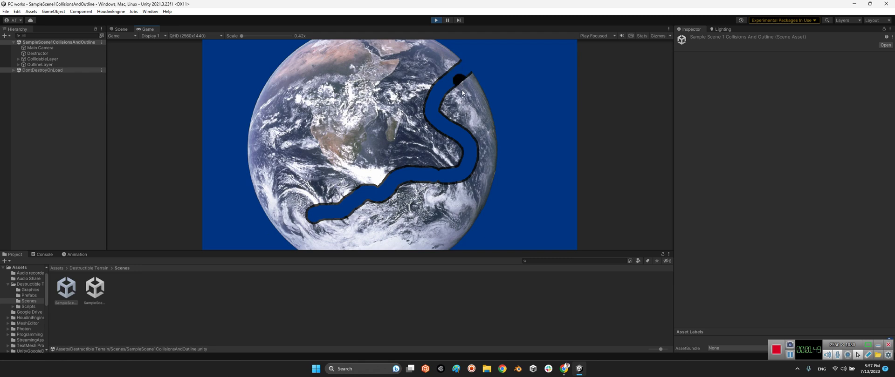
Extend the hole downward, carve a second channel, widen it into a blob, and loop the left side.
drag(436, 110, 439, 125)
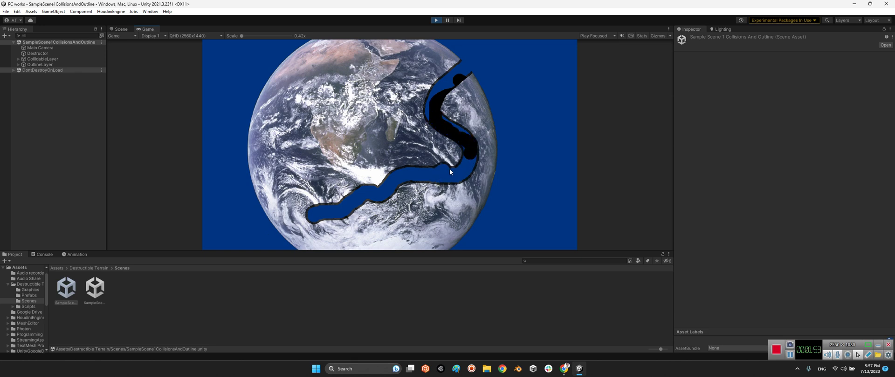
mouse_move(450, 156)
mouse_down()
mouse_move(327, 183)
mouse_move(369, 175)
mouse_up()
mouse_move(426, 136)
mouse_down()
mouse_move(373, 142)
mouse_move(378, 148)
mouse_up()
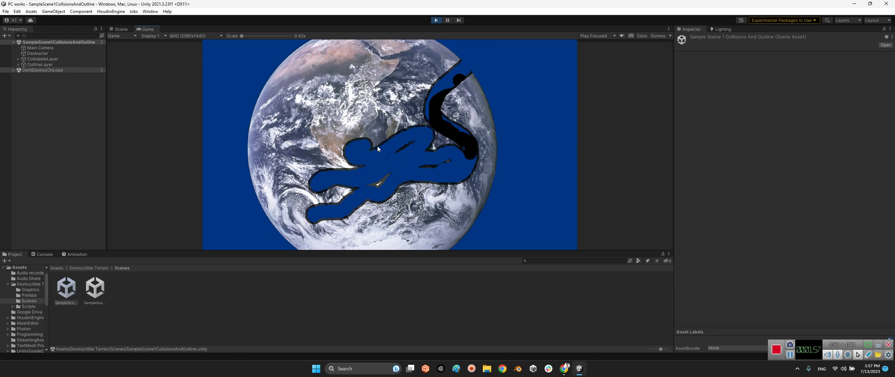
mouse_move(397, 125)
mouse_down()
mouse_move(371, 122)
mouse_move(344, 87)
mouse_move(325, 85)
mouse_move(321, 117)
mouse_move(292, 182)
mouse_move(308, 218)
mouse_up()
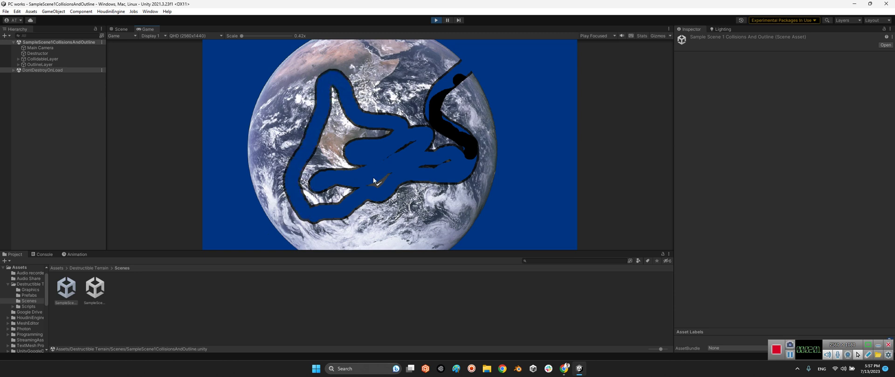
Spawn balls into the middle of the carved Earth and near its upper tunnel.
right_click(415, 147)
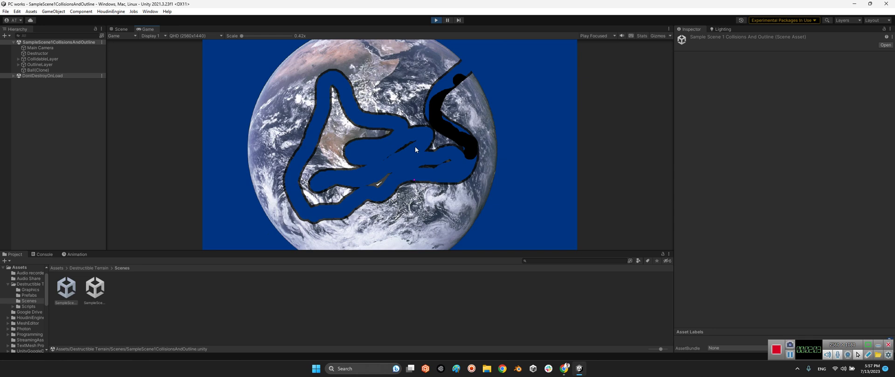
right_click(387, 164)
right_click(378, 163)
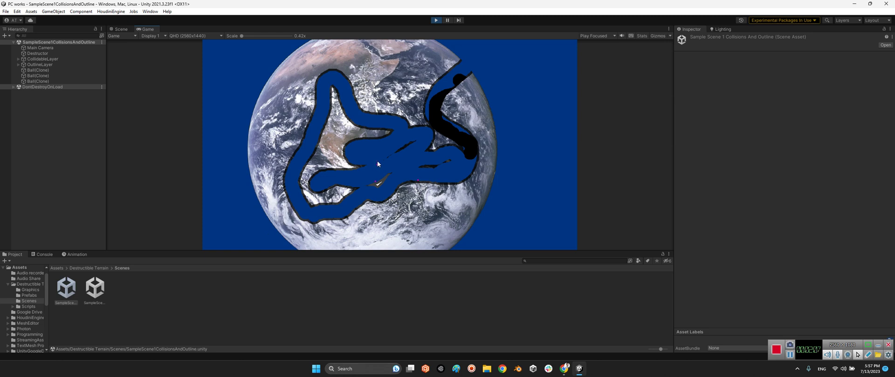
right_click(384, 162)
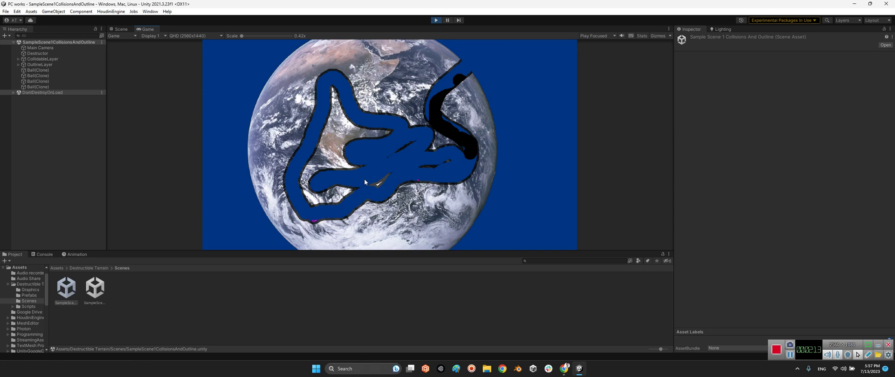
click(384, 171)
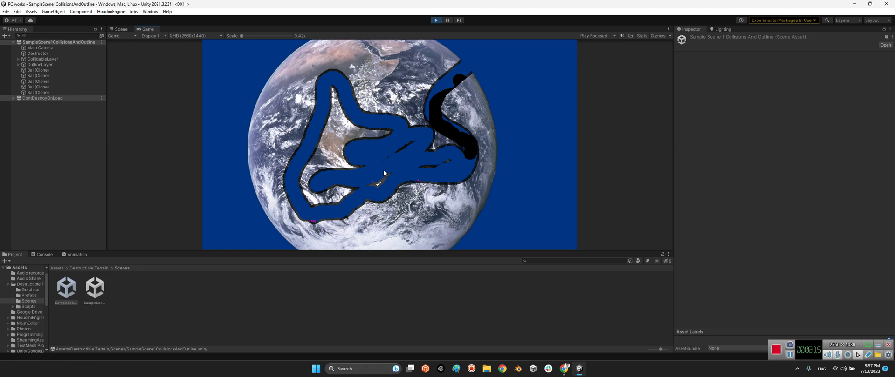
click(383, 169)
click(383, 170)
click(383, 169)
click(383, 170)
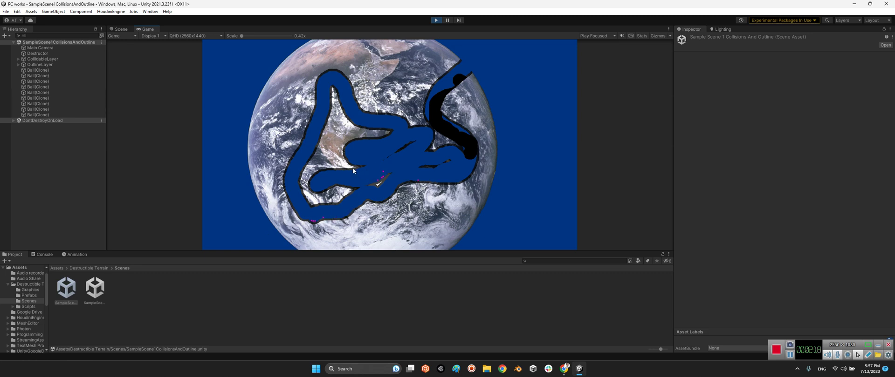
click(333, 78)
click(333, 78)
click(332, 77)
click(332, 78)
click(332, 78)
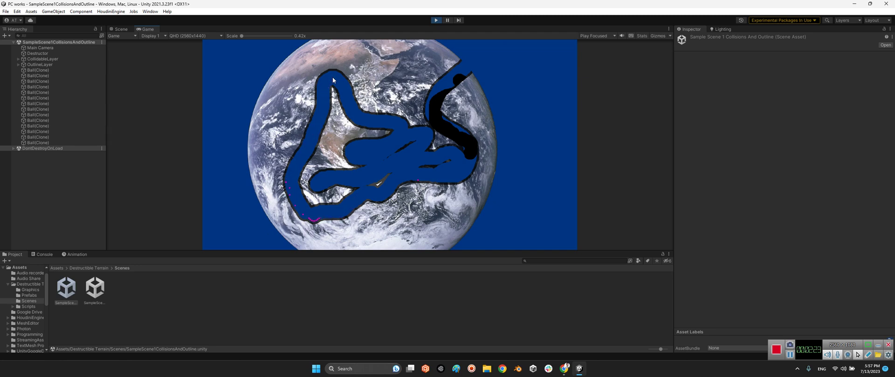
Drop balls all along the carved tunnels, then carve a capsule-shaped hole at the globe's top and fill it.
click(354, 98)
click(383, 120)
click(396, 124)
click(410, 128)
click(389, 121)
click(367, 113)
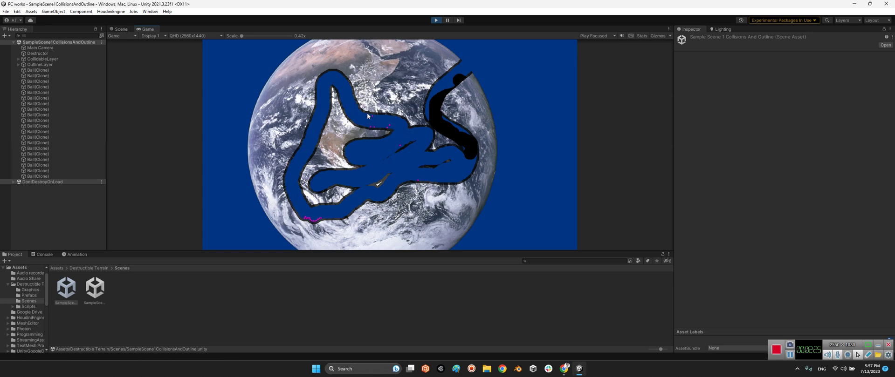
click(354, 98)
click(340, 82)
click(339, 82)
click(326, 88)
click(312, 117)
click(305, 140)
click(323, 153)
click(308, 158)
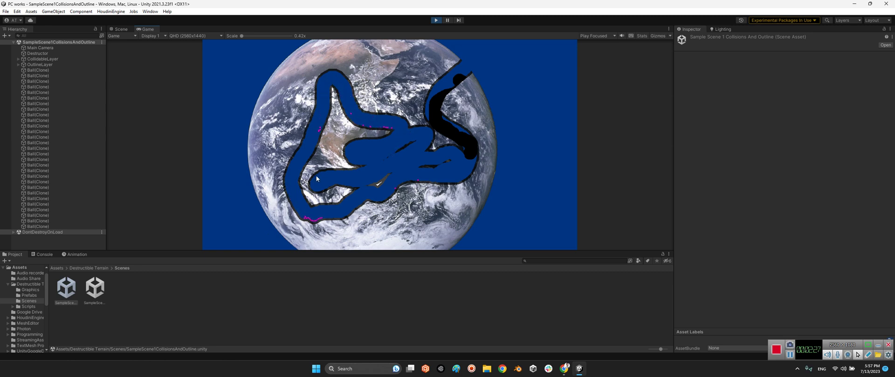
click(326, 184)
click(378, 186)
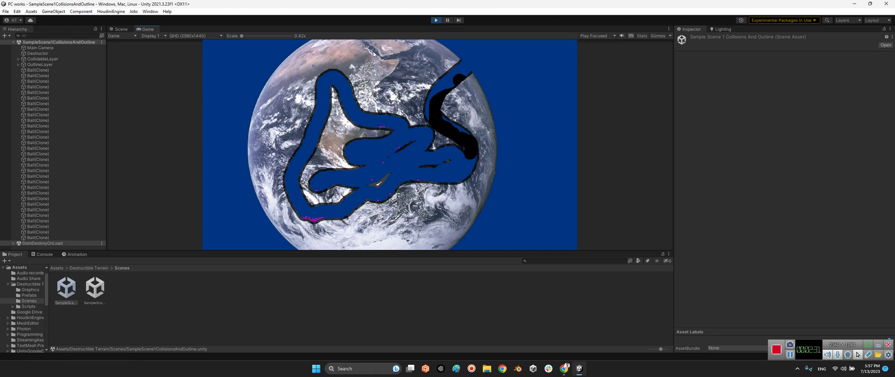
mouse_move(373, 51)
mouse_down()
mouse_move(392, 55)
mouse_move(363, 51)
mouse_up()
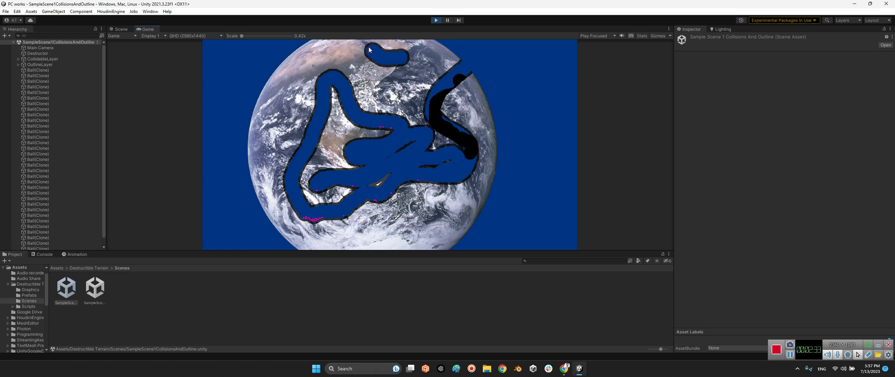
click(369, 49)
Stop the game, open SampleScene2Optimized, check CollidableLogicLayer, and run the scene.
click(436, 20)
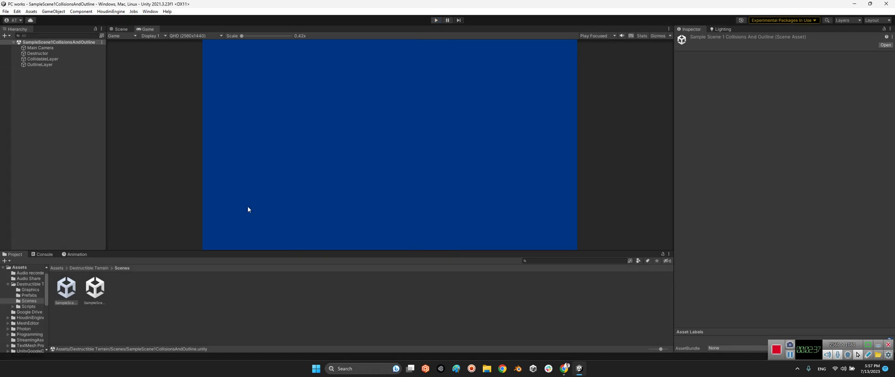
double_click(95, 289)
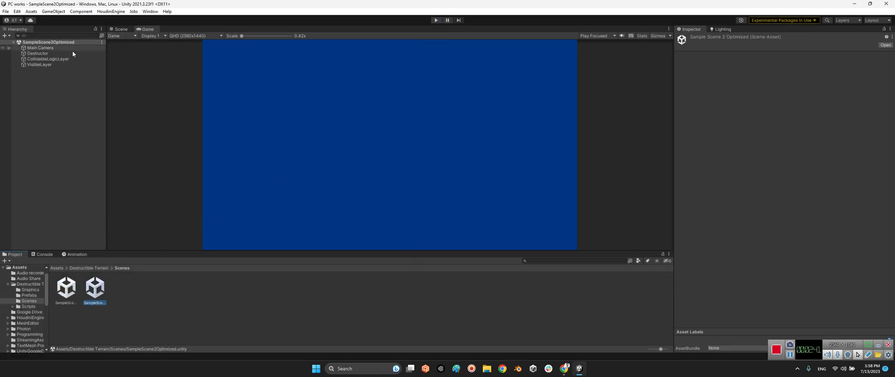
click(53, 59)
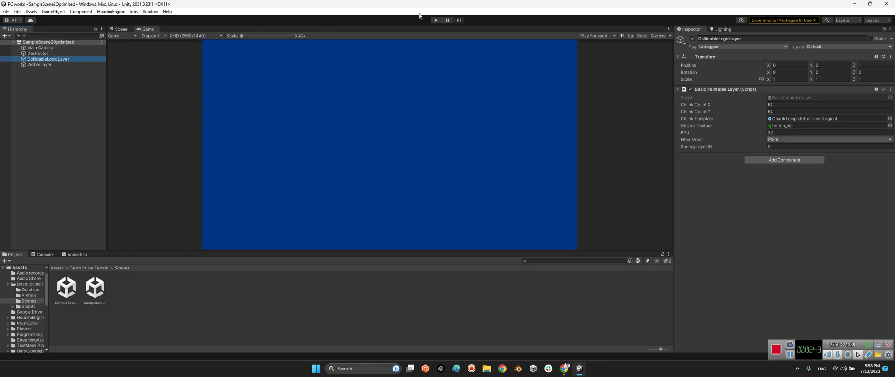
click(436, 21)
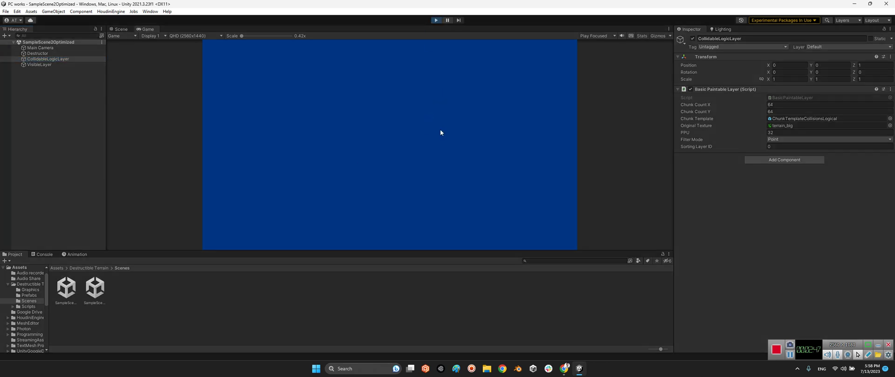
Spawn balls that fall down the green terrain's curved channel, then view the scene outside the camera.
click(128, 28)
click(147, 29)
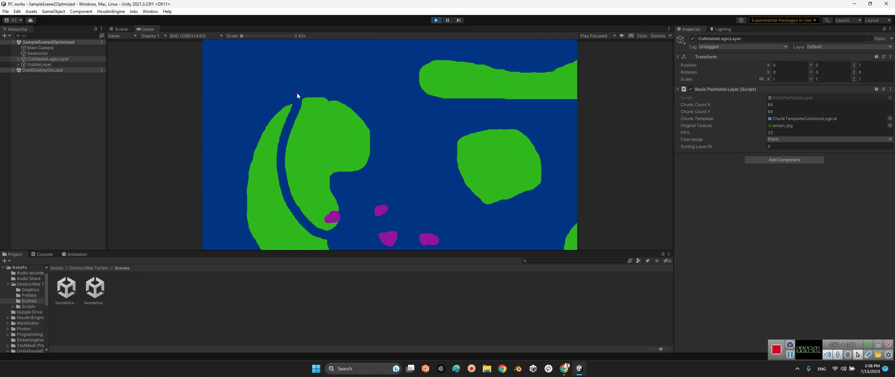
mouse_move(297, 95)
mouse_down()
mouse_move(285, 90)
mouse_move(314, 90)
mouse_move(291, 100)
mouse_up()
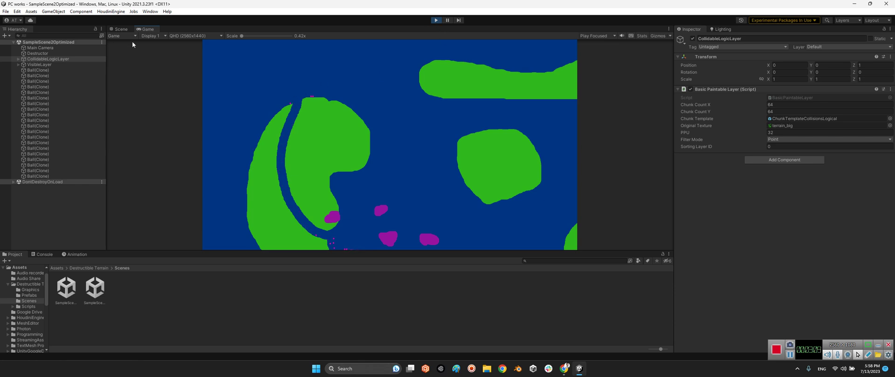
click(128, 29)
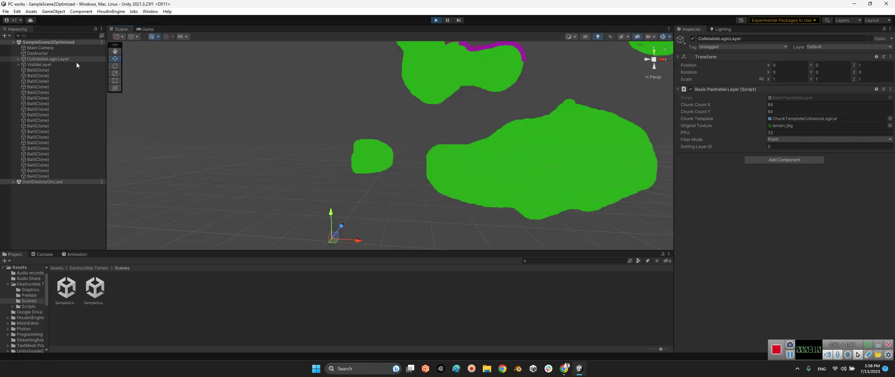
Inspect the Main Camera and the Destructor scripts, and ping the Destructor's secondary layer object.
click(19, 59)
click(18, 58)
click(39, 49)
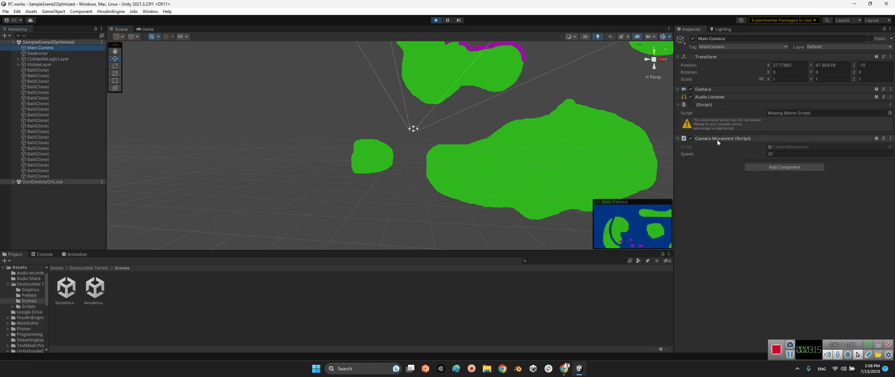
click(37, 54)
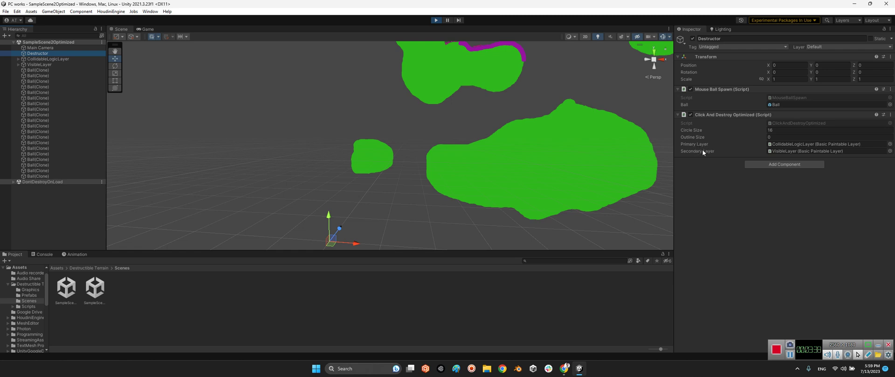
click(803, 151)
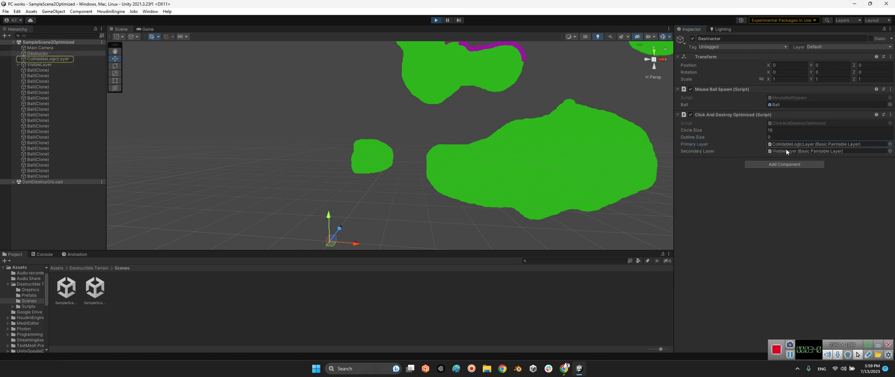
Frame VisibleLayer edge-on in the scene and inspect its Chunk0 sprite and chunk components.
double_click(44, 64)
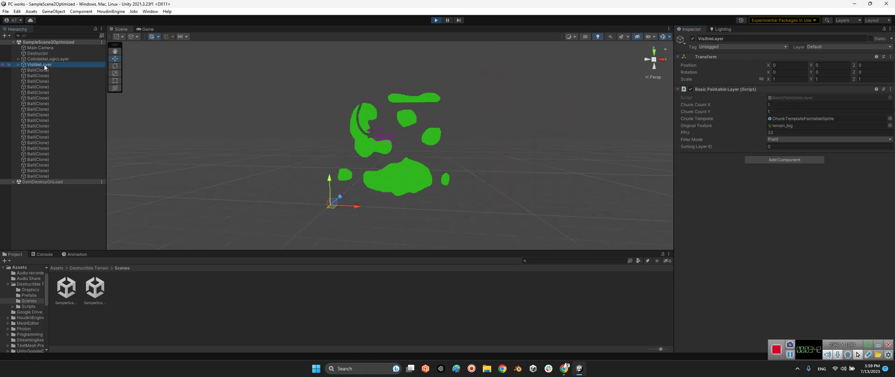
mouse_move(392, 130)
alt+mouse_down()
mouse_move(381, 147)
mouse_move(232, 146)
mouse_move(289, 147)
alt+mouse_up()
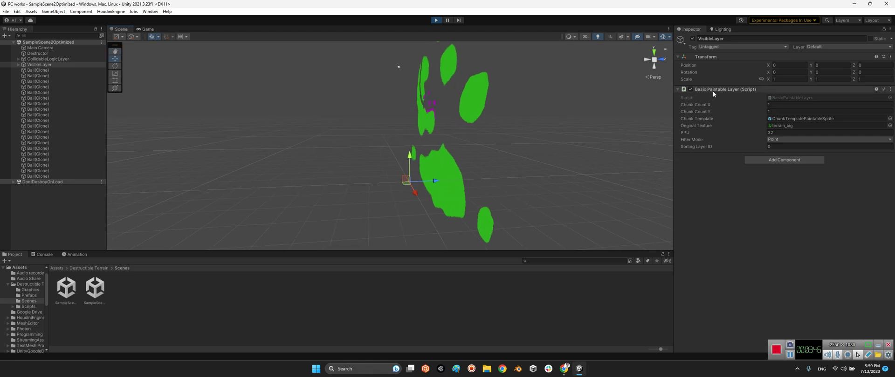
click(18, 64)
click(30, 70)
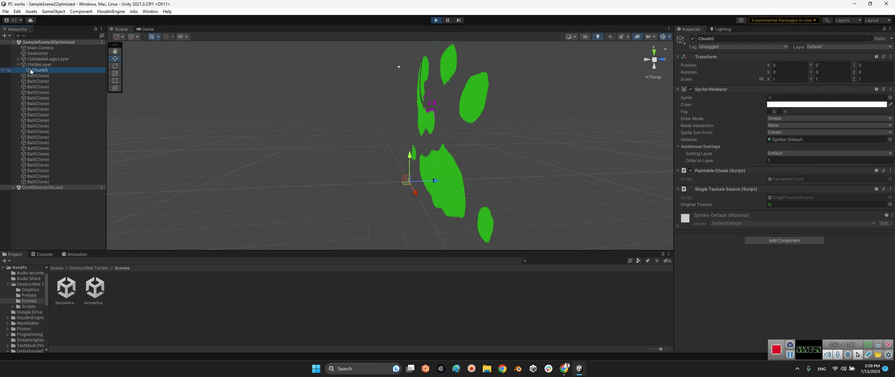
click(18, 65)
Confirm CollidableLogicLayer is the Destructor's primary layer, then return to the Destructor settings.
click(21, 54)
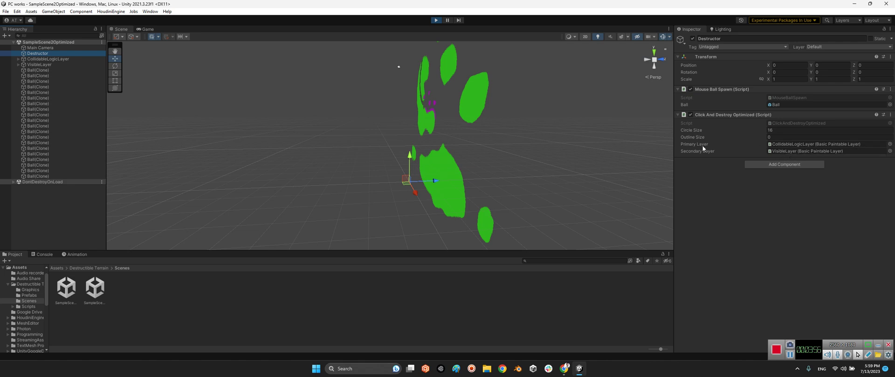
click(788, 145)
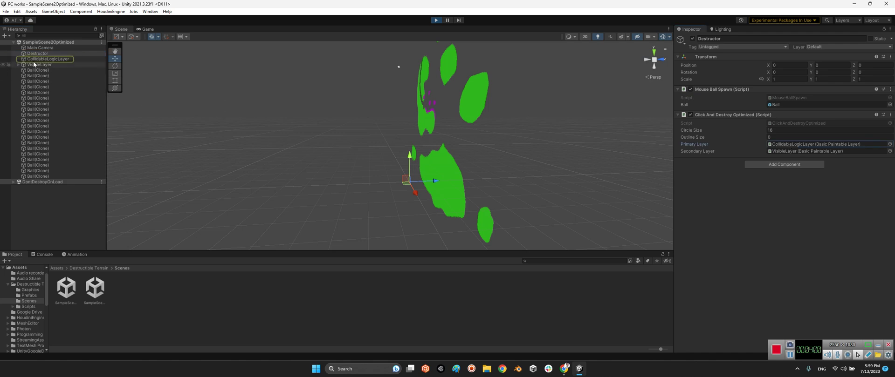
click(88, 58)
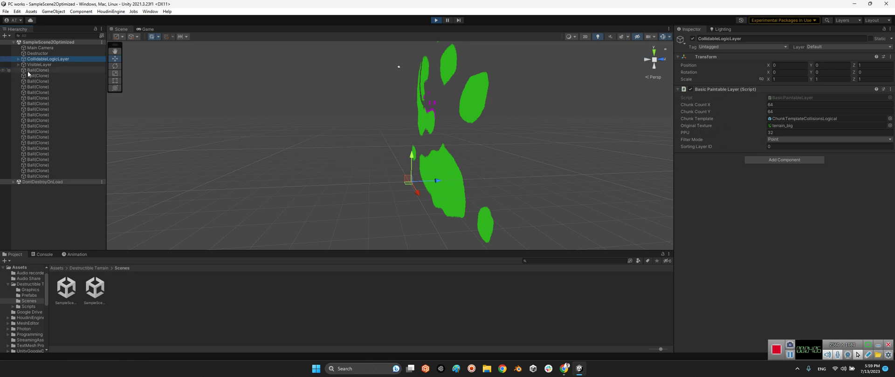
click(37, 53)
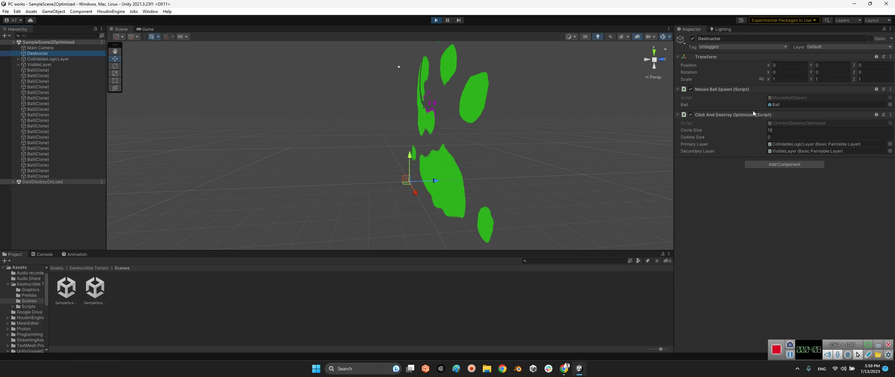
Raise the Destructor circle size to 35, carve a hole in the green terrain, and ping the Ball prefab.
click(146, 29)
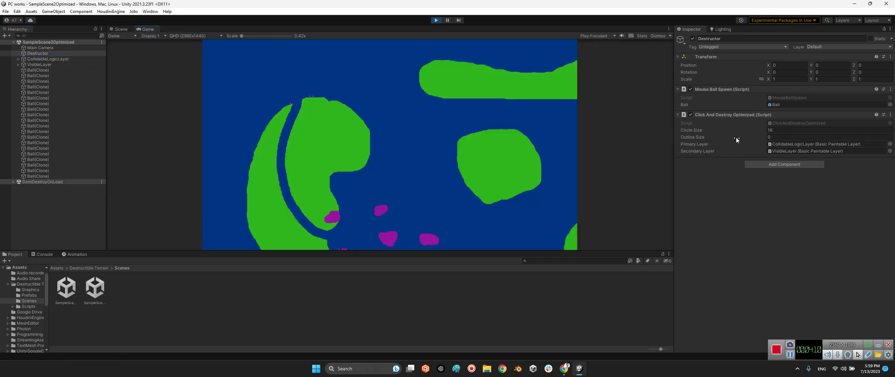
drag(756, 130, 763, 130)
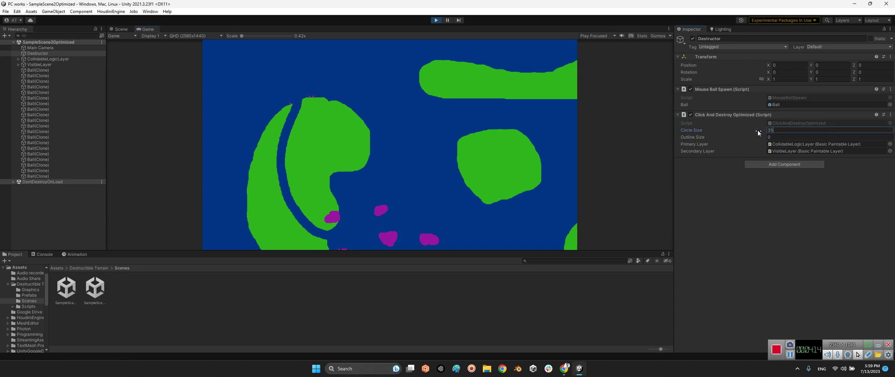
drag(329, 116, 330, 123)
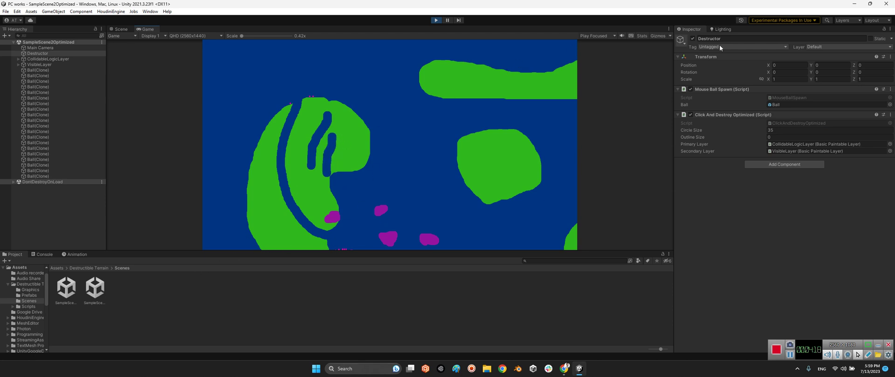
click(773, 104)
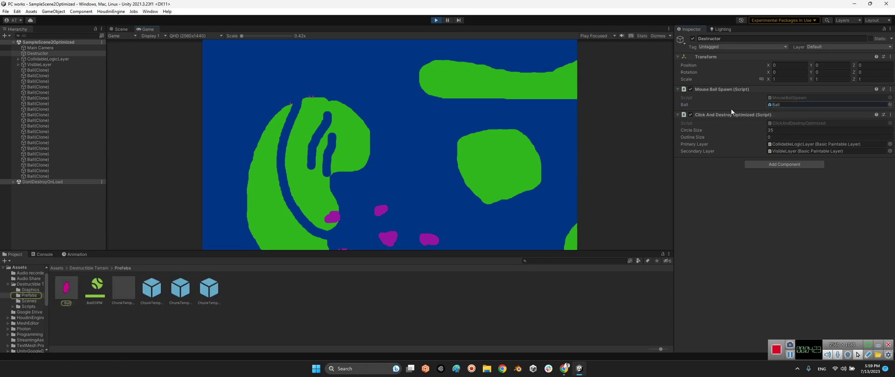
Open the Ball prefab in Prefab Mode and orbit the Scene view to a front view of it.
click(66, 294)
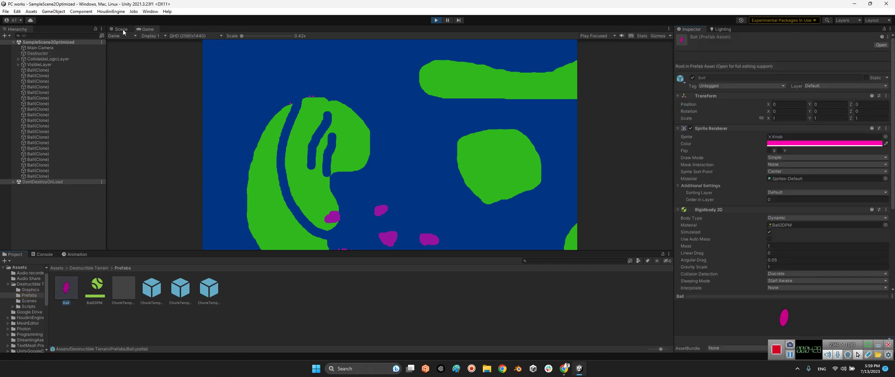
click(121, 29)
double_click(66, 287)
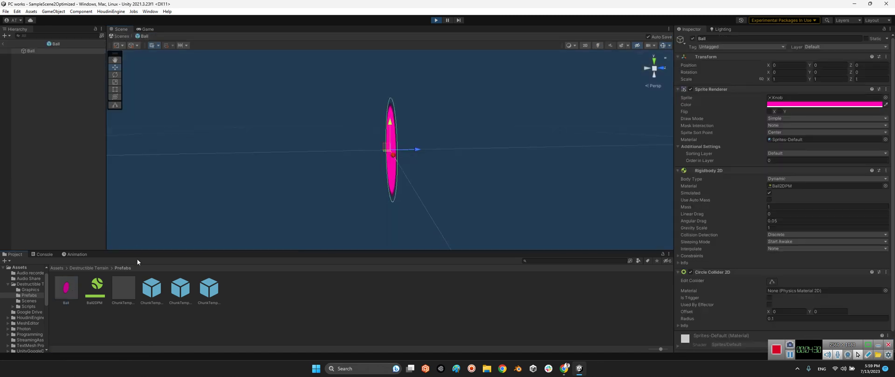
alt+drag(414, 150, 329, 157)
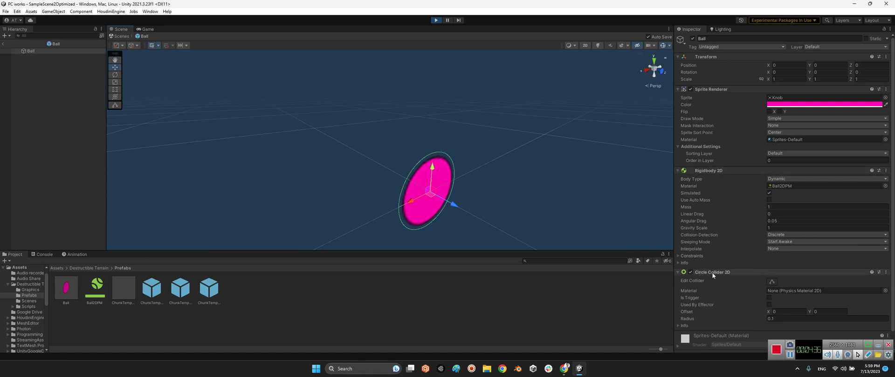
scroll(725, 276, down, 1)
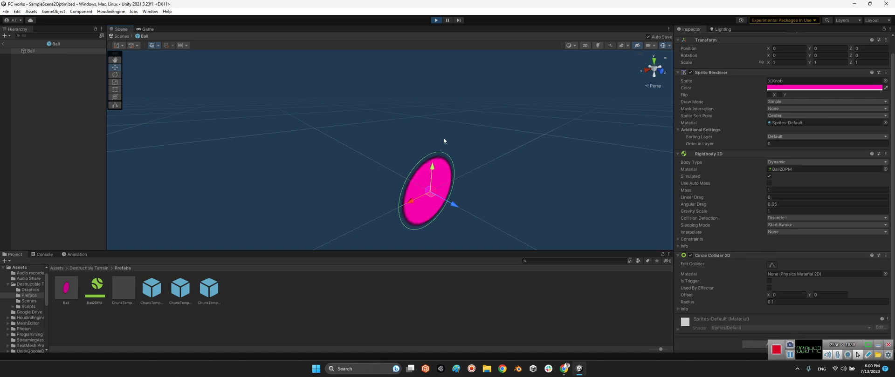
click(436, 20)
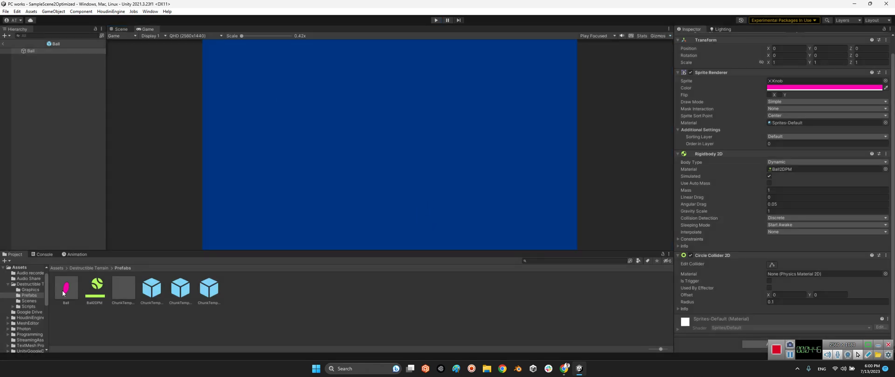
click(121, 30)
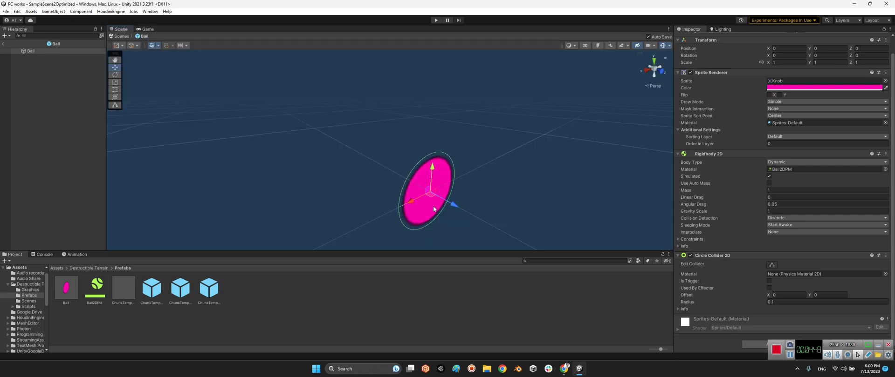
alt+drag(458, 204, 412, 152)
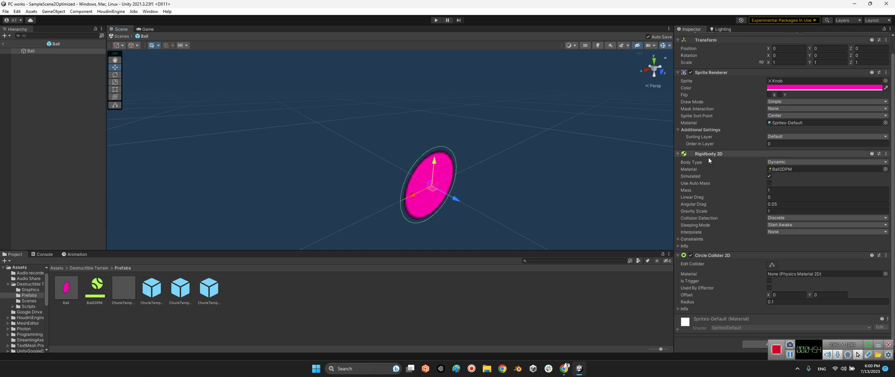
alt+drag(493, 147, 489, 116)
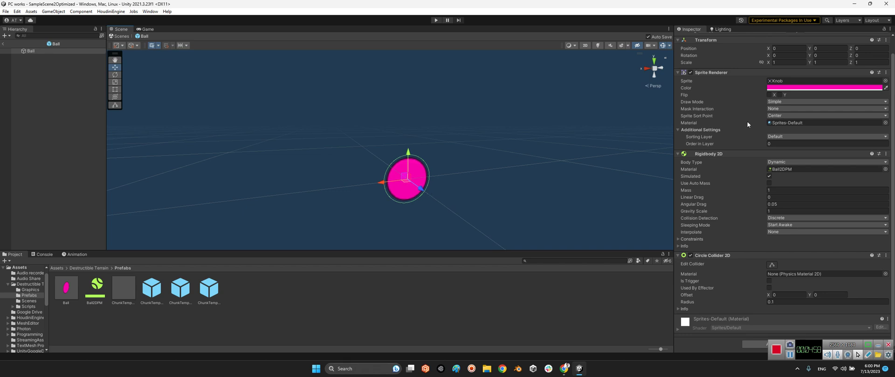
Set the Ball's Circle Collider 2D radius to 0.5 and return to SampleScene2Optimized.
click(795, 302)
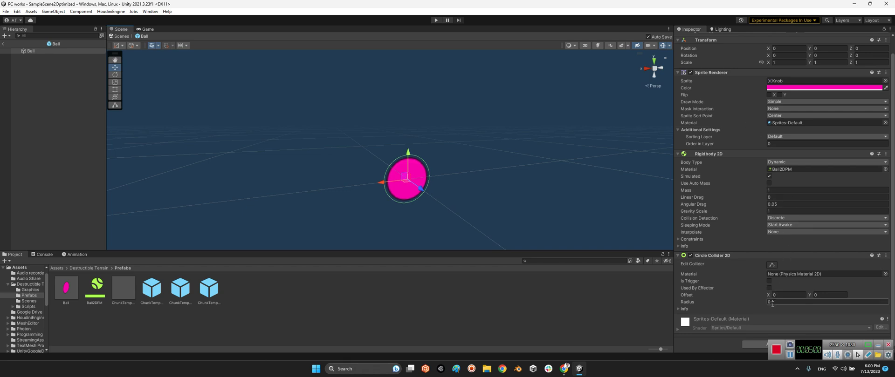
key(BackSpace)
text(5)
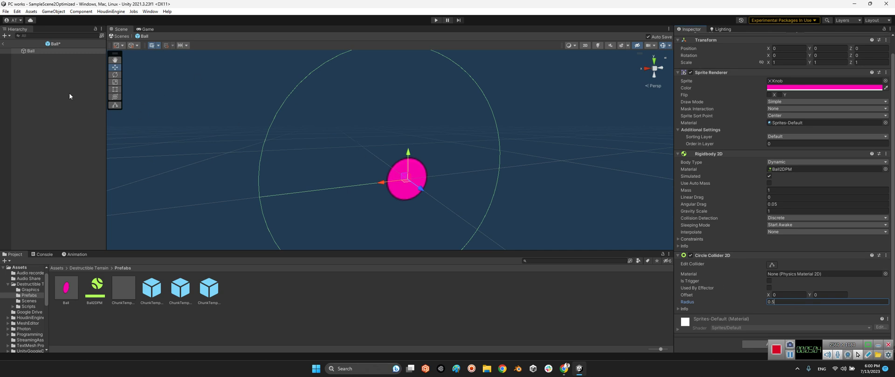
click(3, 43)
Go up to the Destructible Terrain folder, run the scene with Ctrl+P, and carve a tunnel through the terrain.
click(106, 268)
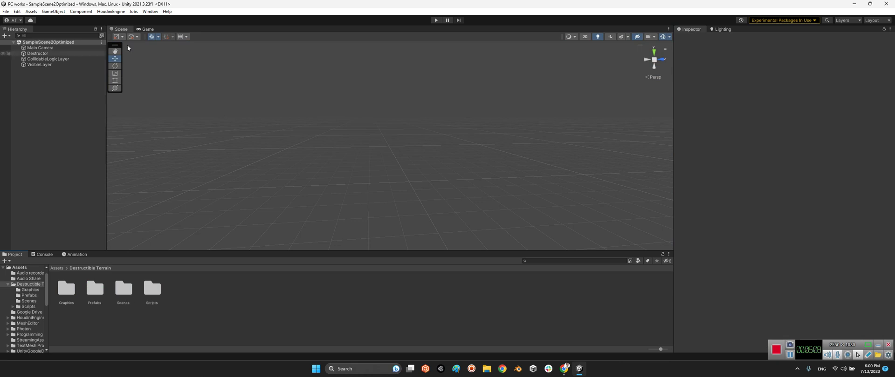
key(ctrl+p)
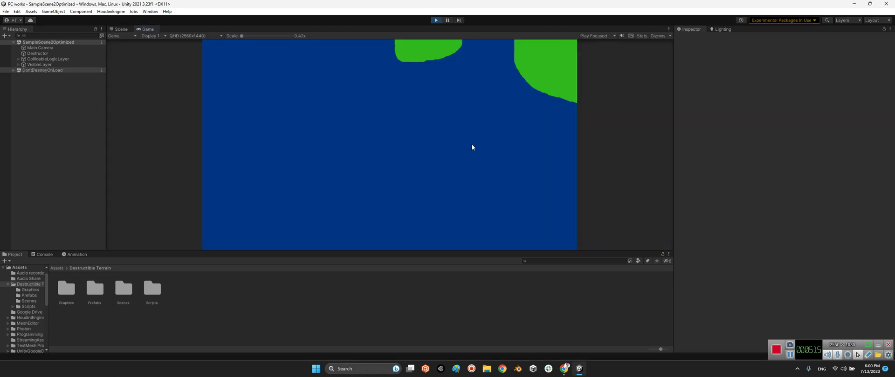
click(484, 124)
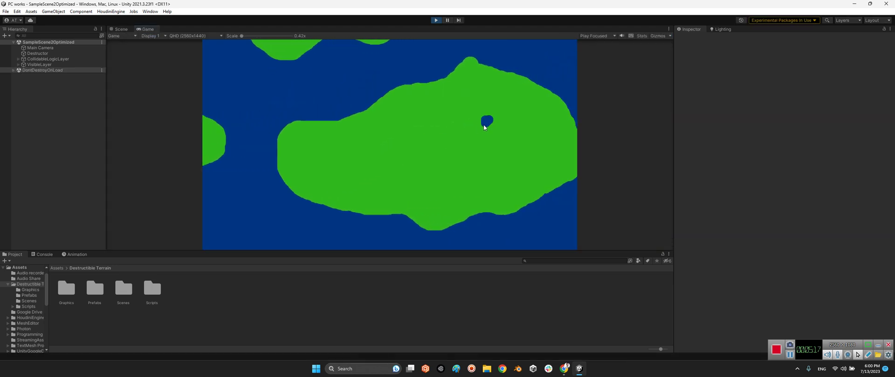
mouse_move(485, 126)
mouse_down()
mouse_move(463, 134)
mouse_move(461, 172)
mouse_move(439, 182)
mouse_move(404, 141)
mouse_move(366, 172)
mouse_move(408, 201)
mouse_move(426, 199)
mouse_move(436, 182)
mouse_up()
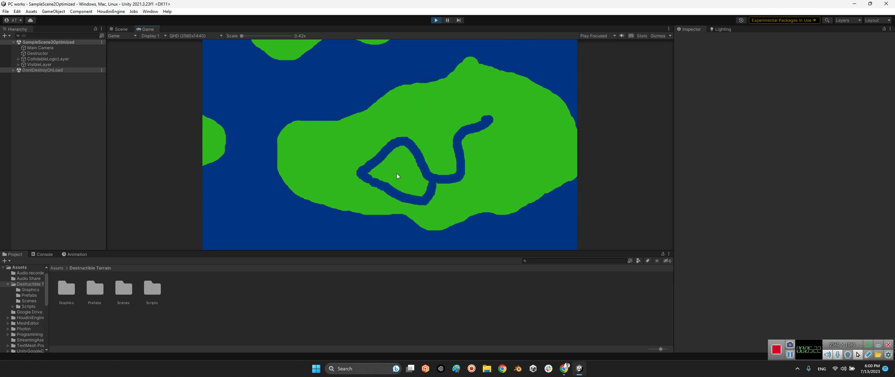
Set the Destructor outline size to 26 and circle size to 35, then carve thicker tunnels.
click(38, 53)
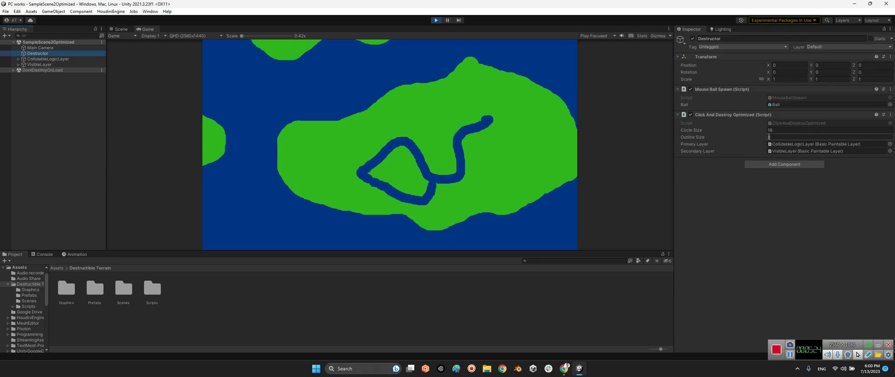
click(769, 137)
text(26)
drag(758, 134, 768, 133)
mouse_move(466, 111)
mouse_down()
mouse_move(459, 136)
mouse_move(425, 116)
mouse_move(365, 126)
mouse_move(342, 160)
mouse_up()
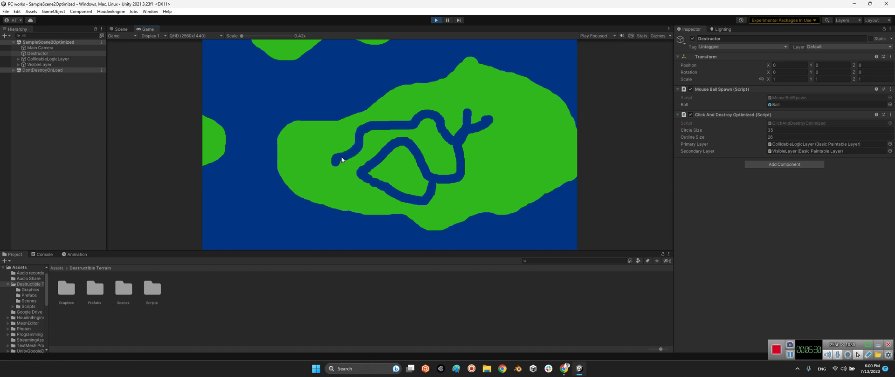
Ping the Ball prefab in the Destructible Terrain Prefabs folder, then exit Play mode.
click(827, 104)
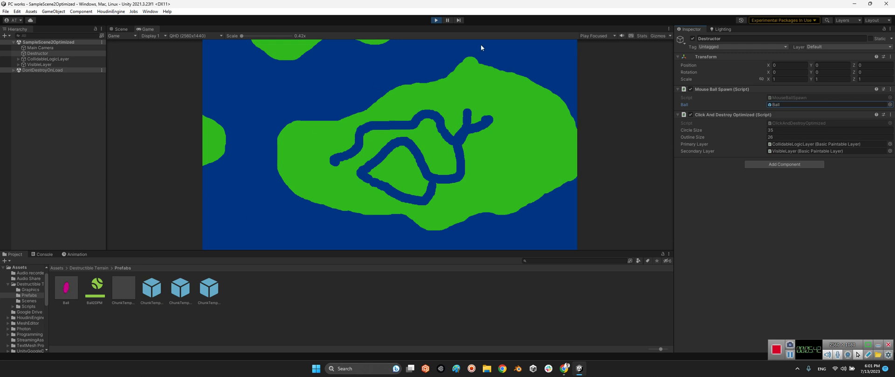
click(435, 21)
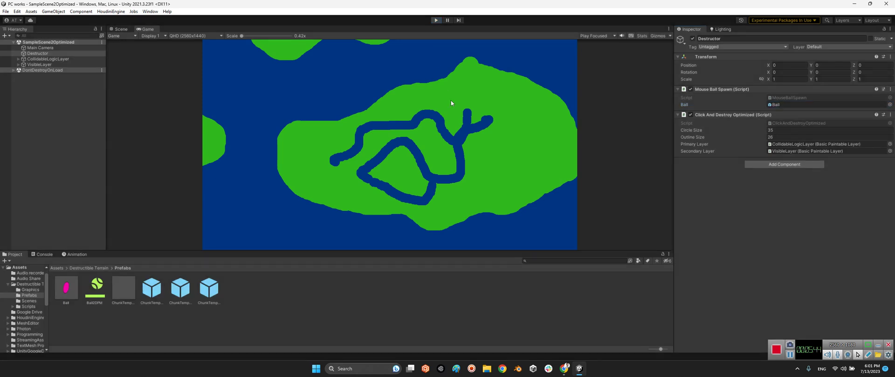